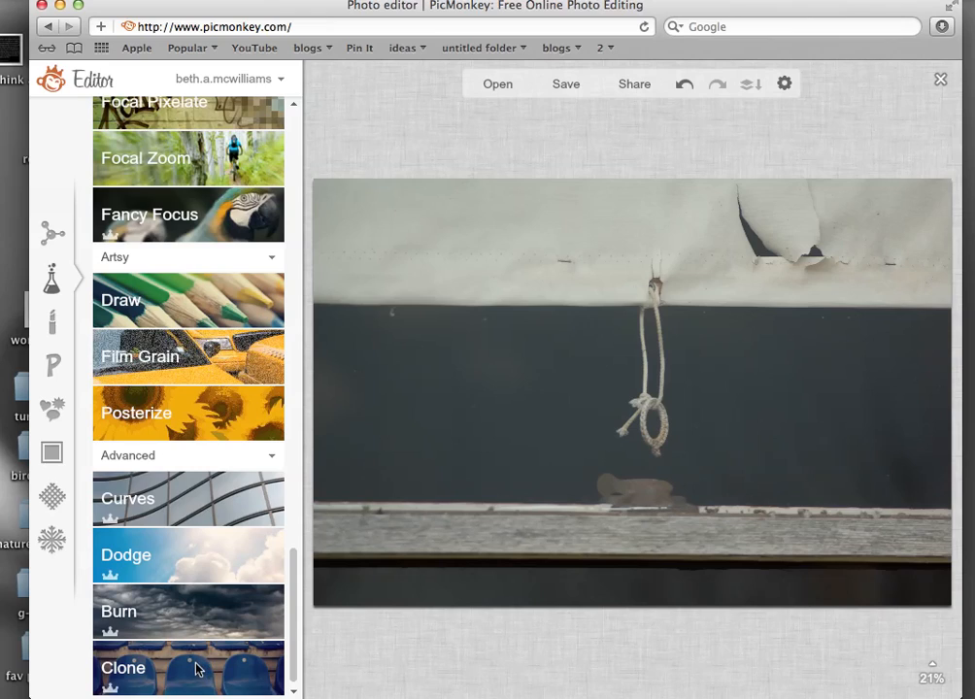
Step: Clone smooth canvas from just left of the large tear over its dark left opening with brush size 157, and apply it
left_click(195, 670)
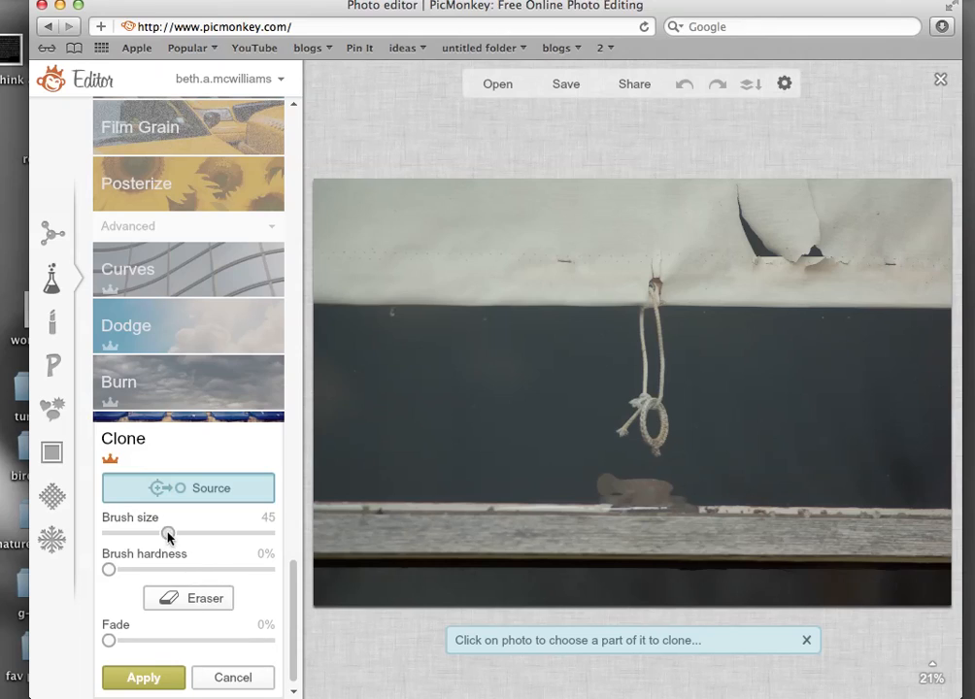
left_click_drag(169, 535, 211, 534)
left_click_drag(211, 533, 222, 533)
left_click(714, 206)
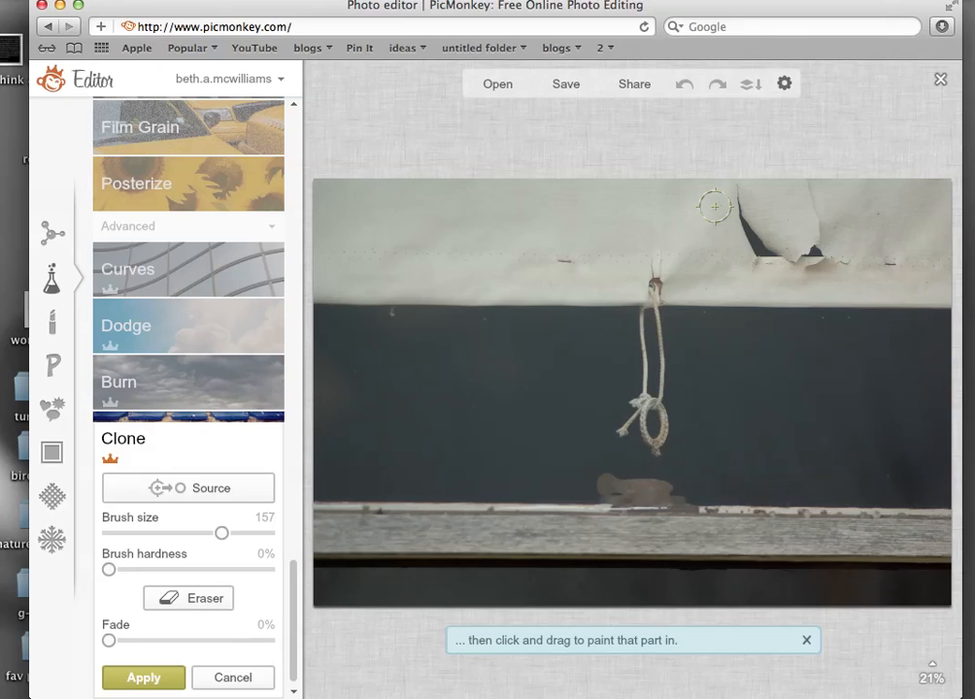
left_click(736, 196)
left_click(737, 203)
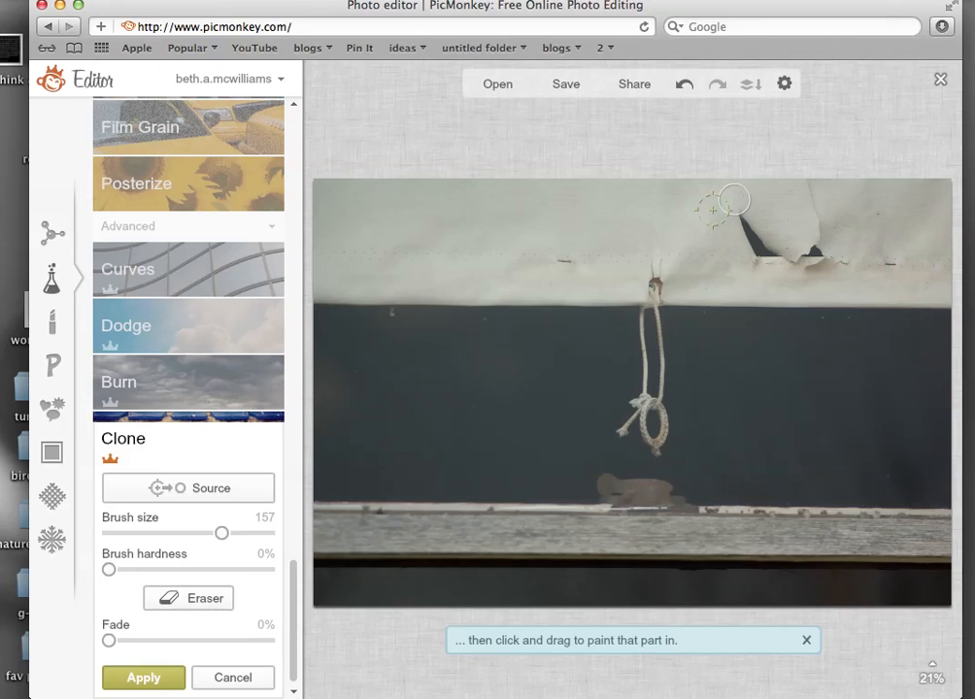
left_click(738, 222)
left_click(743, 228)
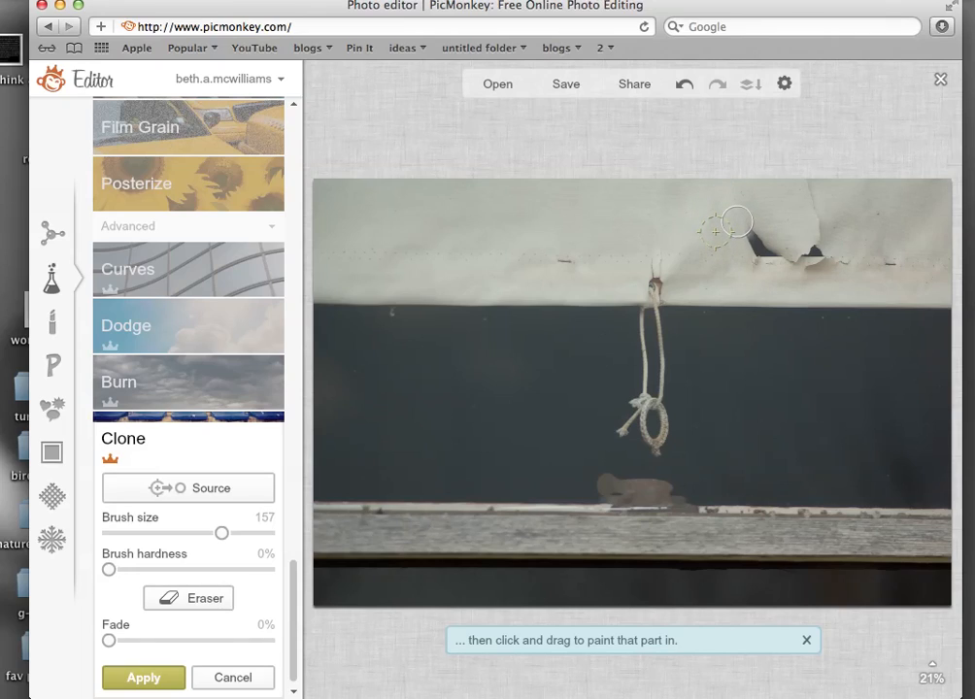
left_click(750, 236)
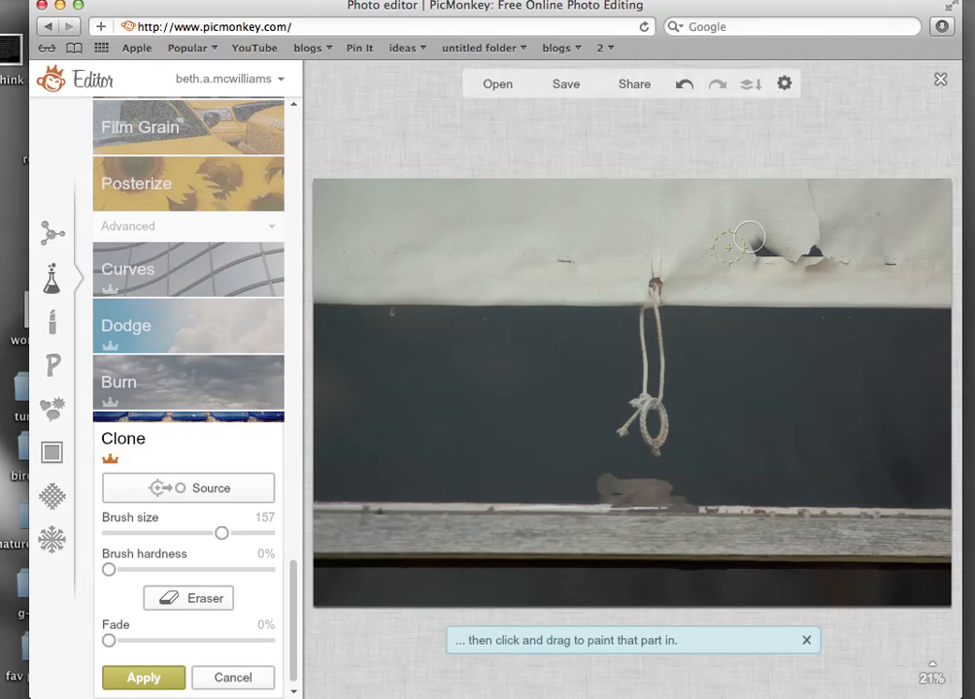
left_click(753, 253)
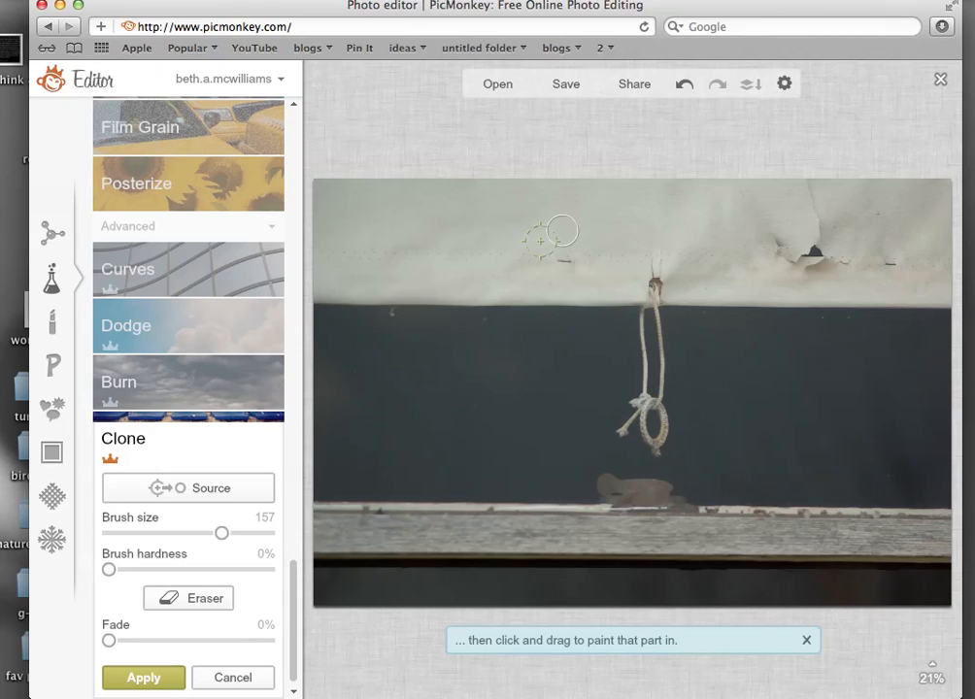
left_click(143, 678)
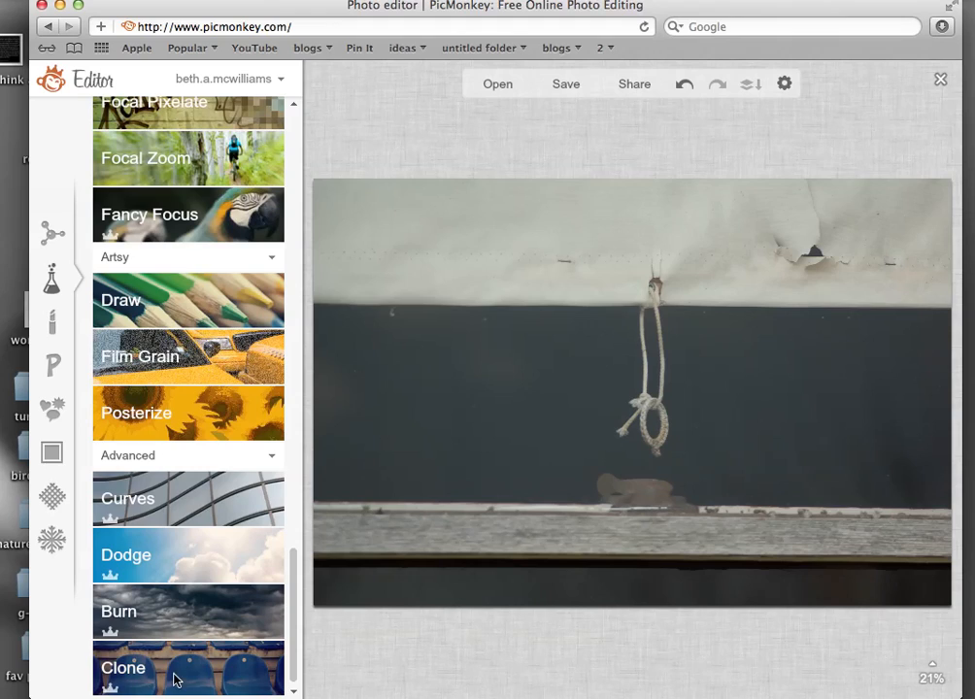
Step: Clone canvas from right of the torn flap over its right edge and the remaining dark hole with brush size 160, and apply it
left_click(174, 680)
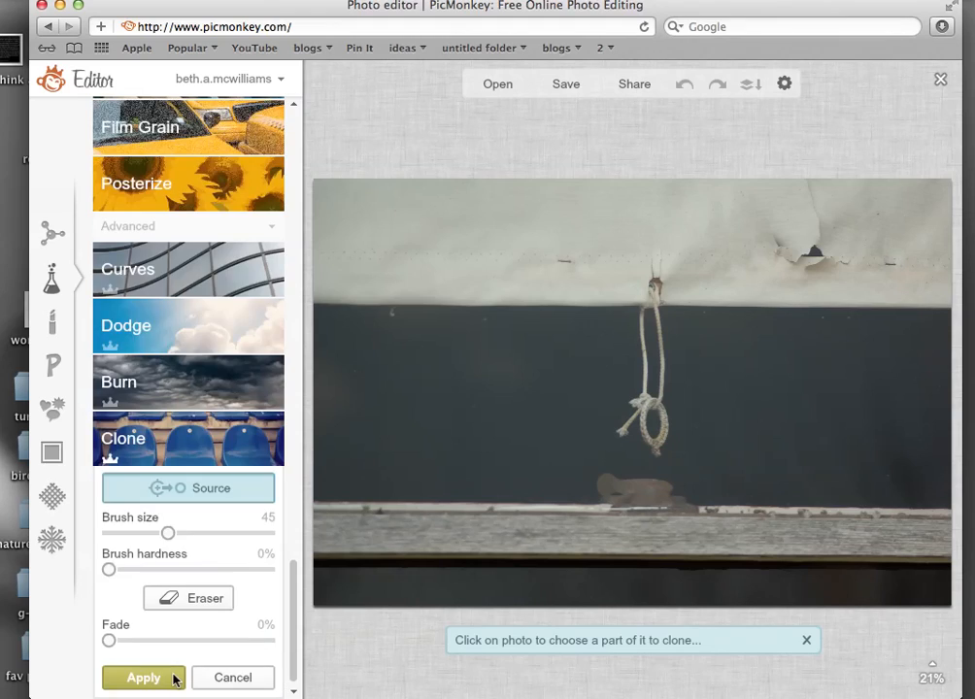
left_click_drag(168, 534, 222, 533)
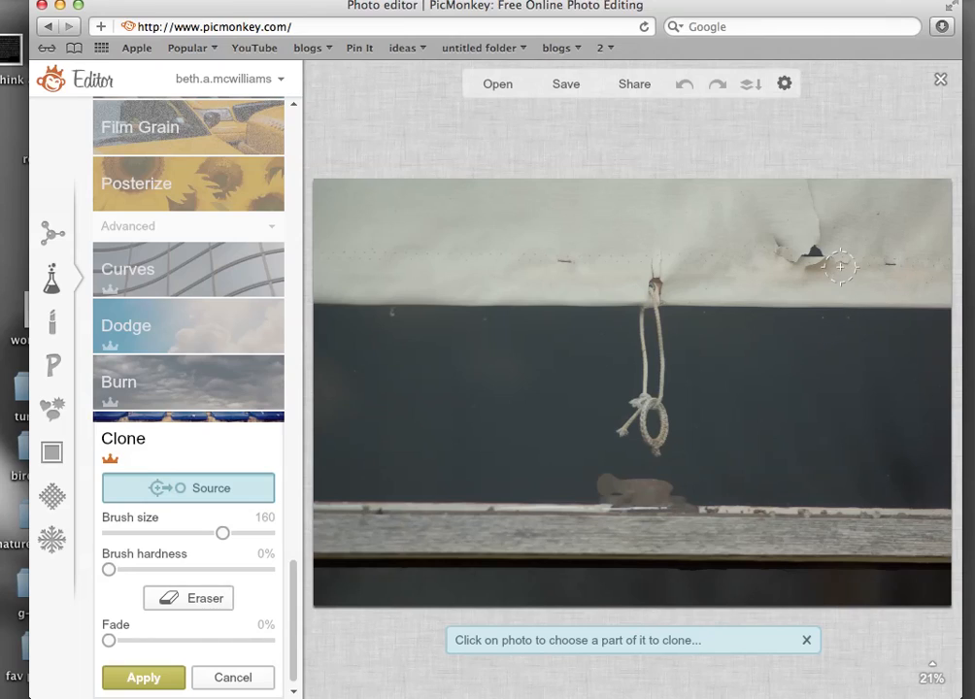
left_click(837, 201)
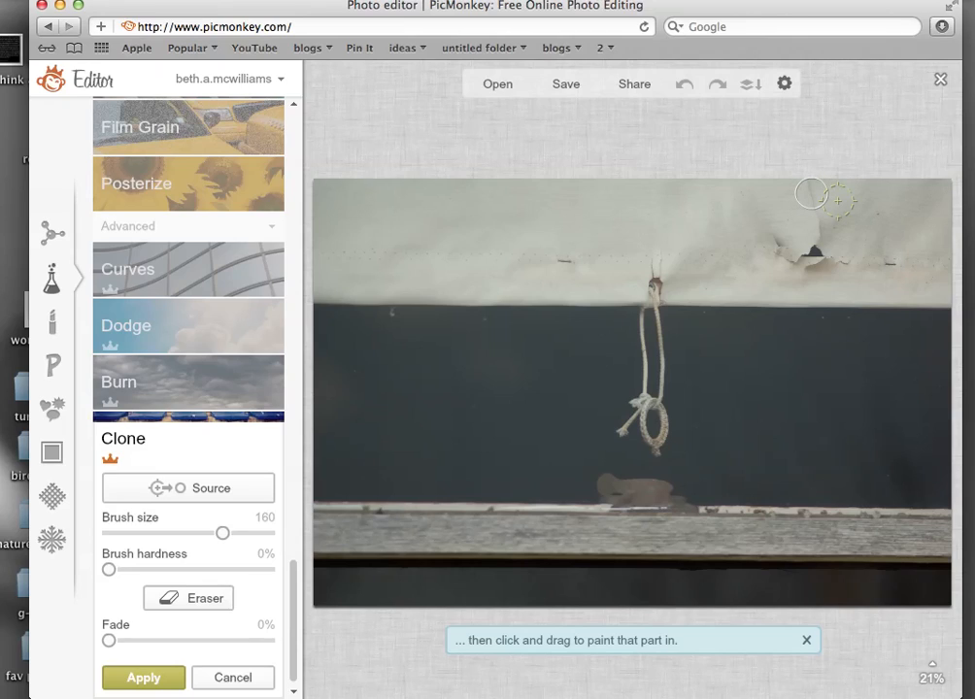
left_click_drag(812, 194, 816, 216)
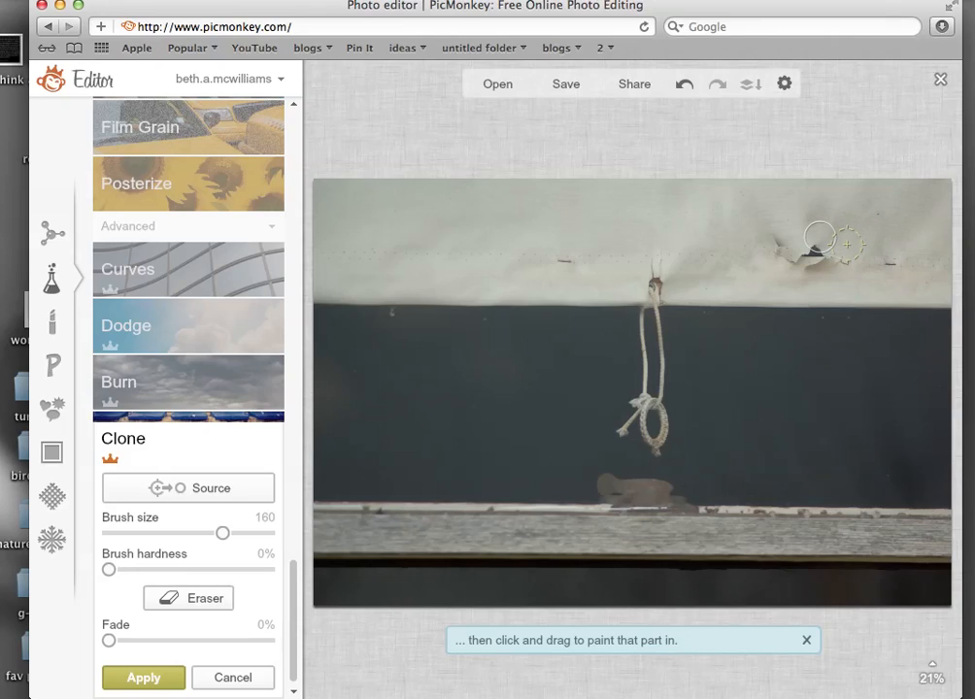
left_click_drag(819, 241, 815, 256)
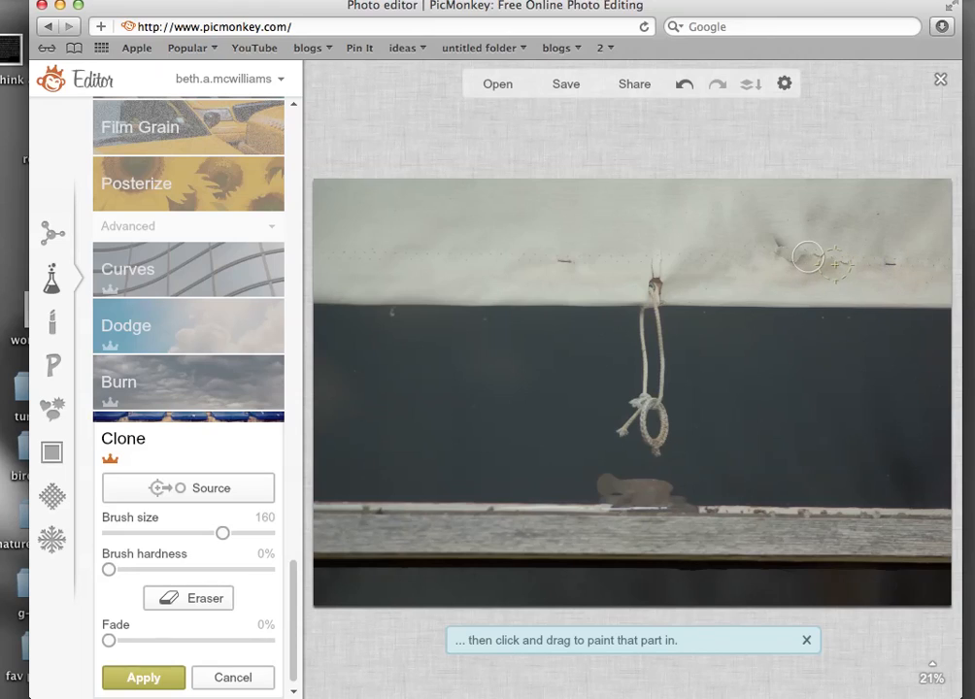
left_click(143, 679)
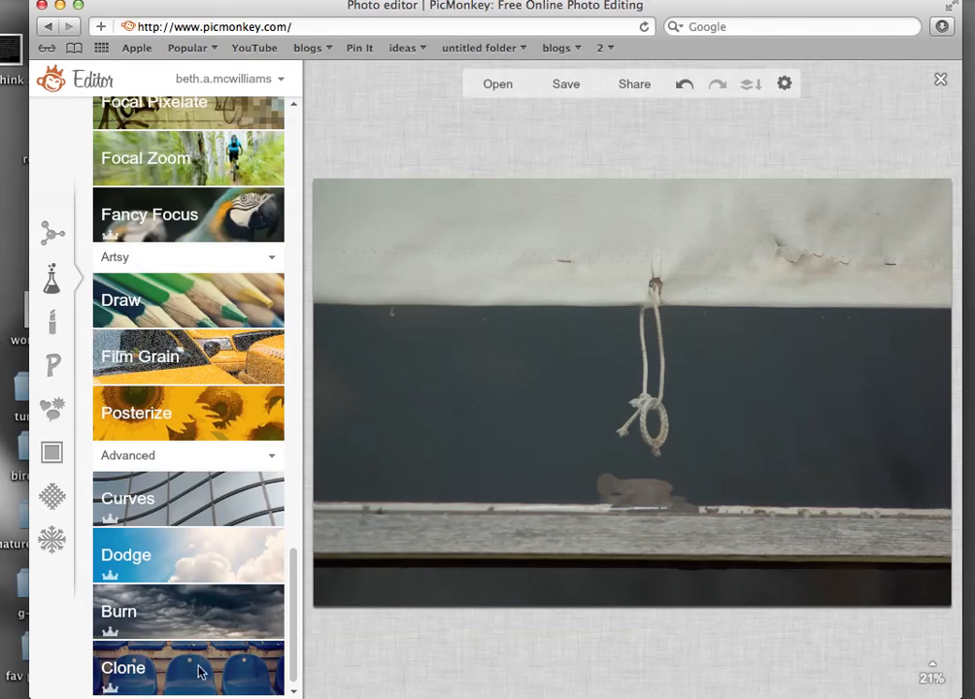
Step: Clone clean canvas with brush size 173 over the leftover rip along the seam and the small seam marks, and apply it
left_click(190, 672)
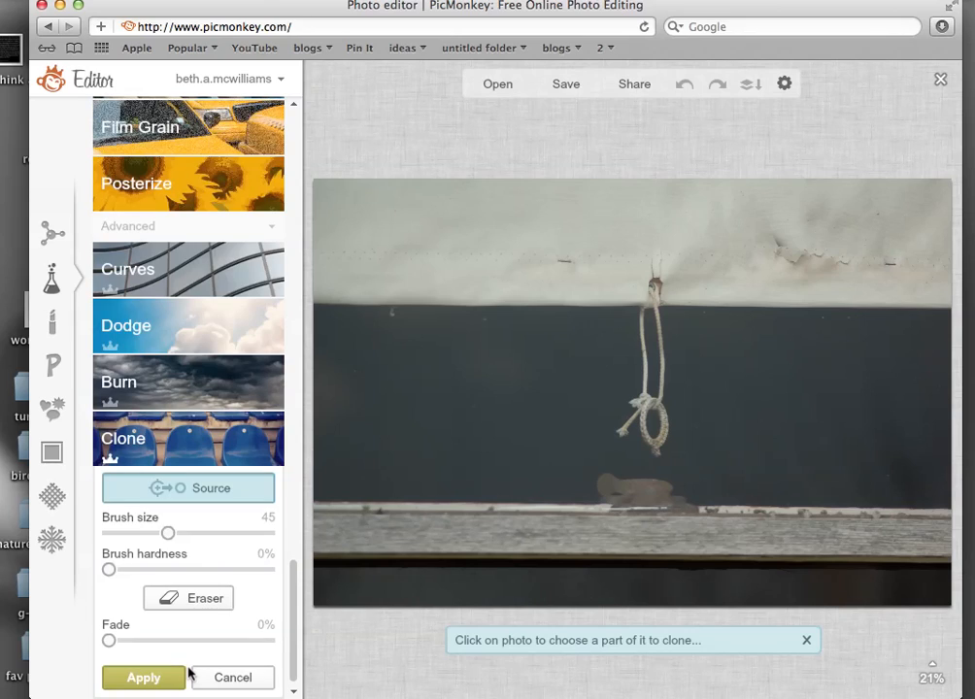
left_click_drag(169, 533, 226, 534)
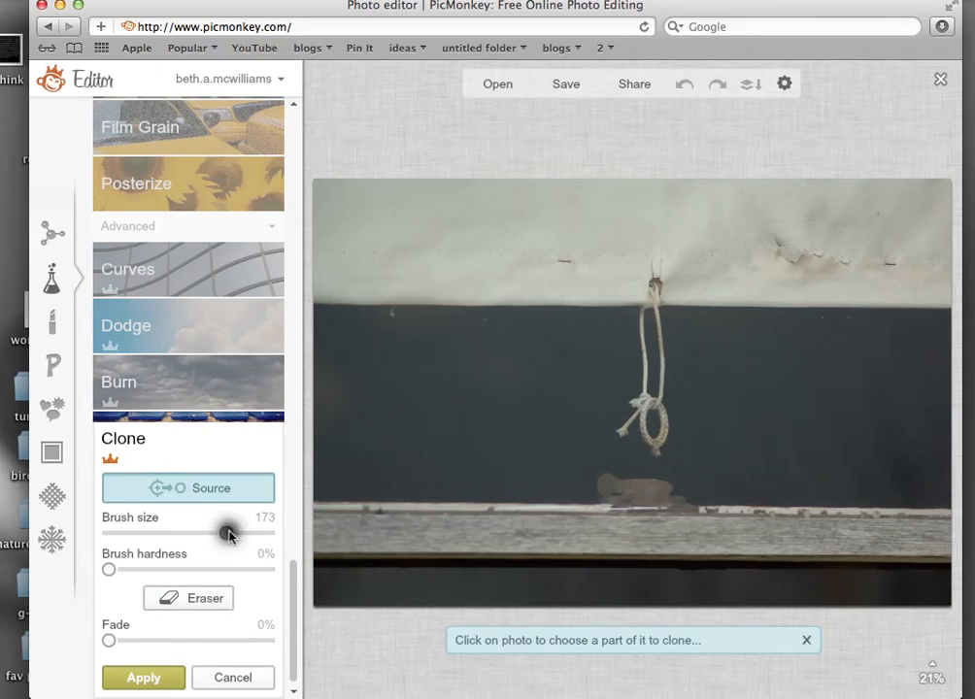
left_click(740, 243)
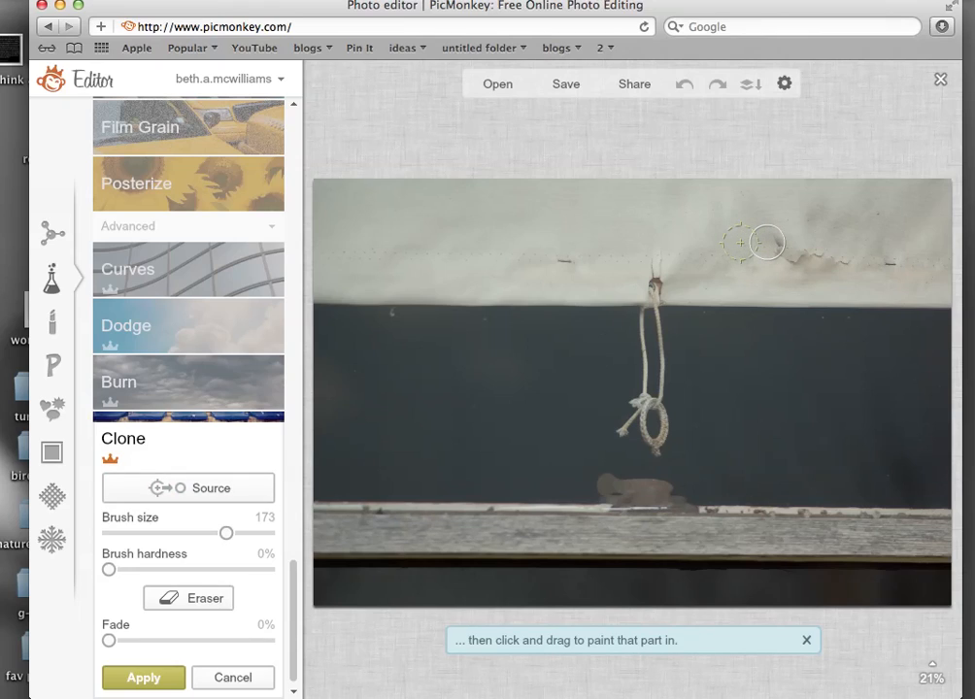
mouse_move(766, 242)
left_mouse_down()
mouse_move(771, 233)
mouse_move(756, 251)
mouse_move(790, 261)
left_mouse_up()
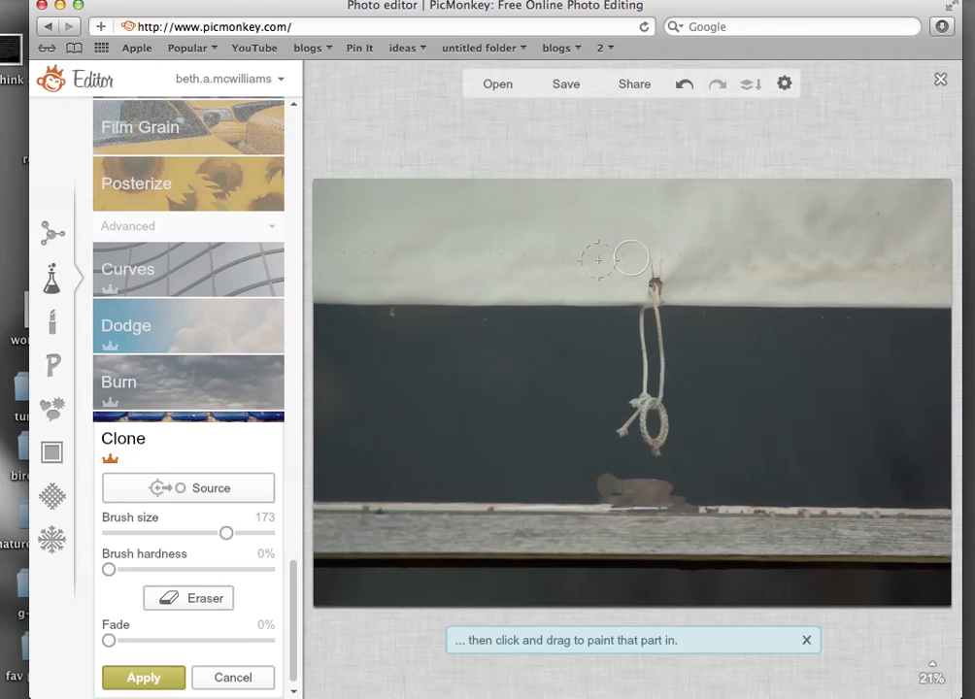
left_click(139, 680)
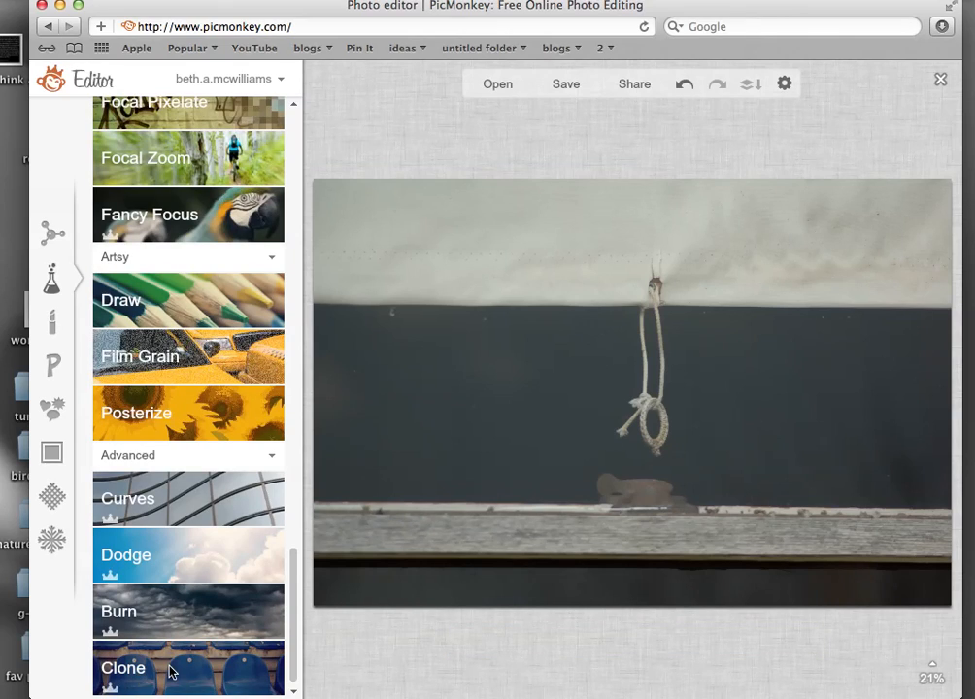
Step: Clone canvas from above and right of the rope hole along the seam's right half with brush size 241, and apply it
left_click(171, 671)
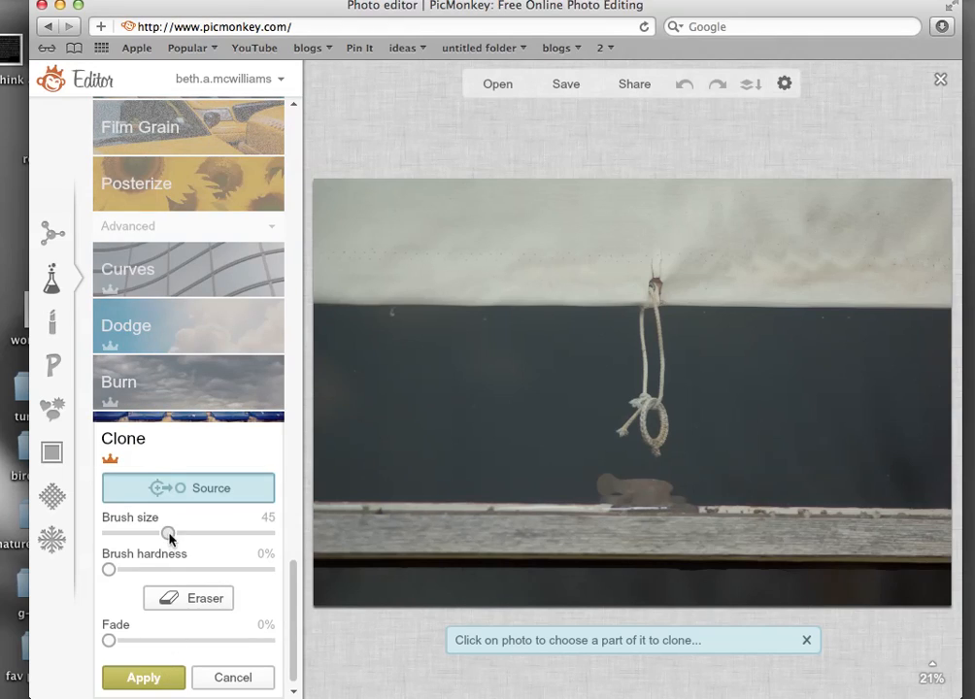
left_click_drag(202, 533, 233, 533)
left_click(699, 230)
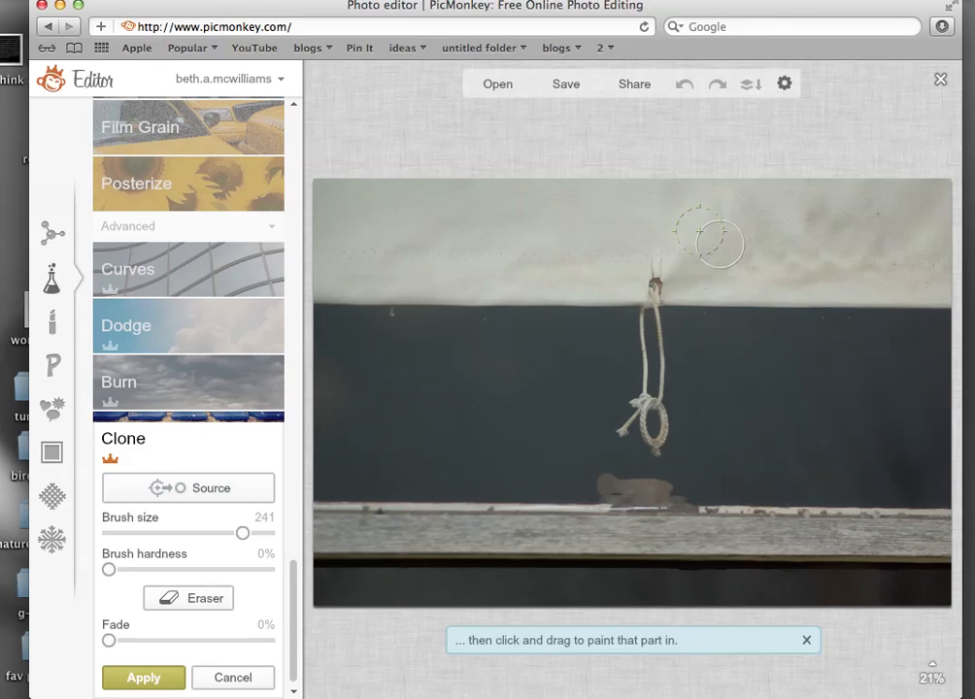
left_click_drag(724, 260, 881, 259)
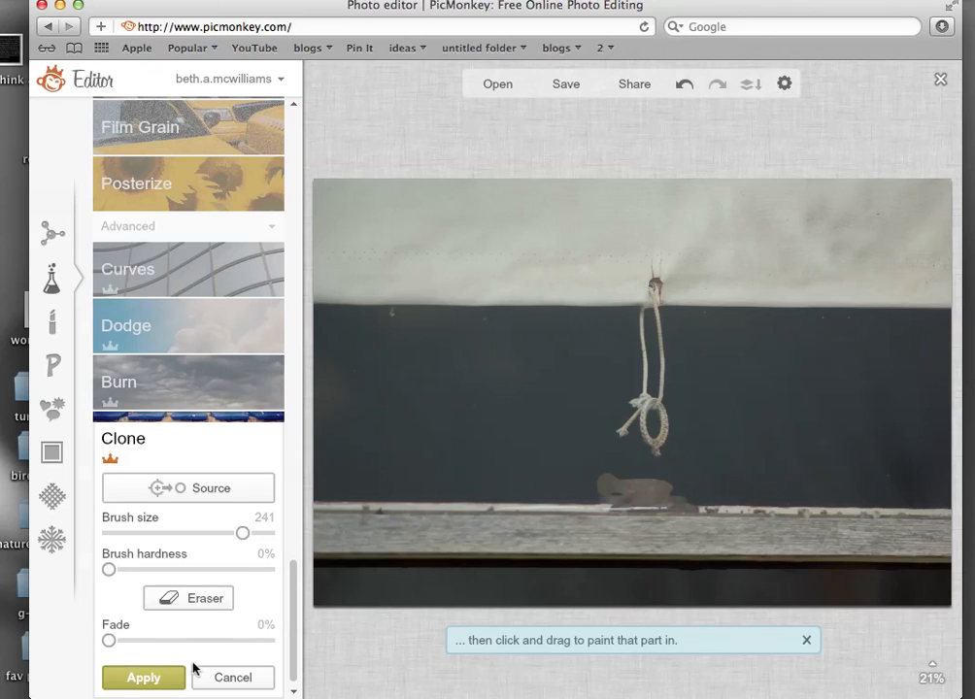
left_click(143, 678)
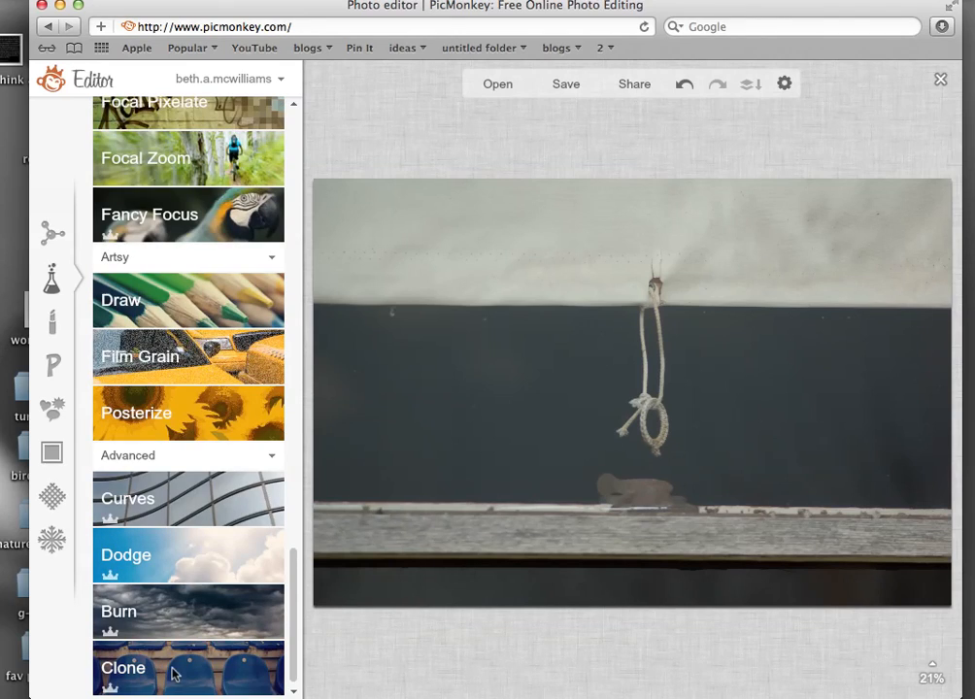
Step: Clone canvas from the upper right area over the blotches where the flap was with brush size 148, and apply it
left_click(174, 675)
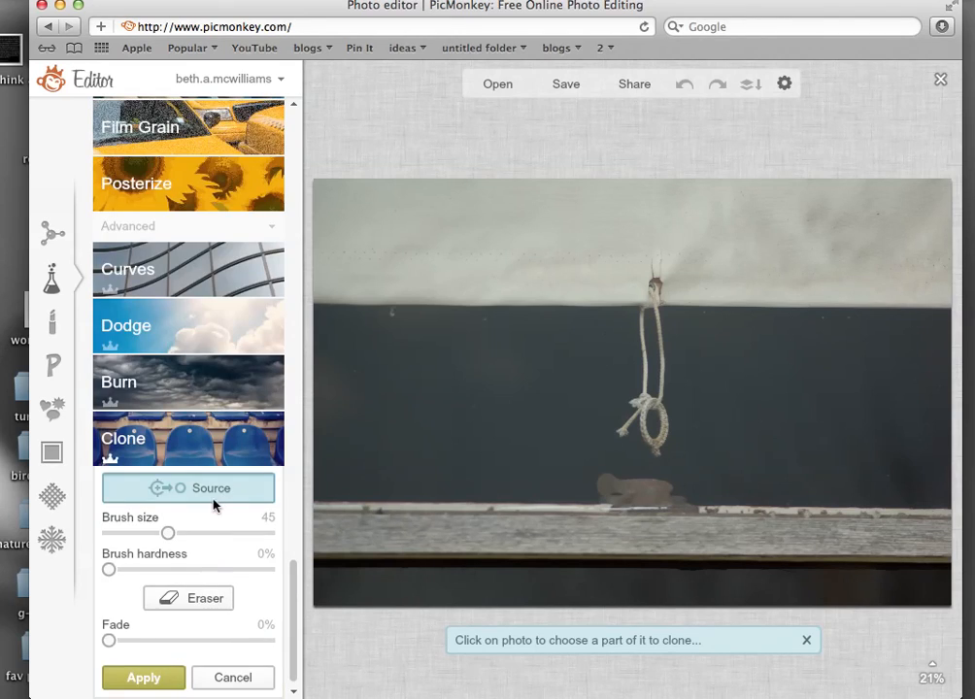
left_click_drag(173, 536, 219, 533)
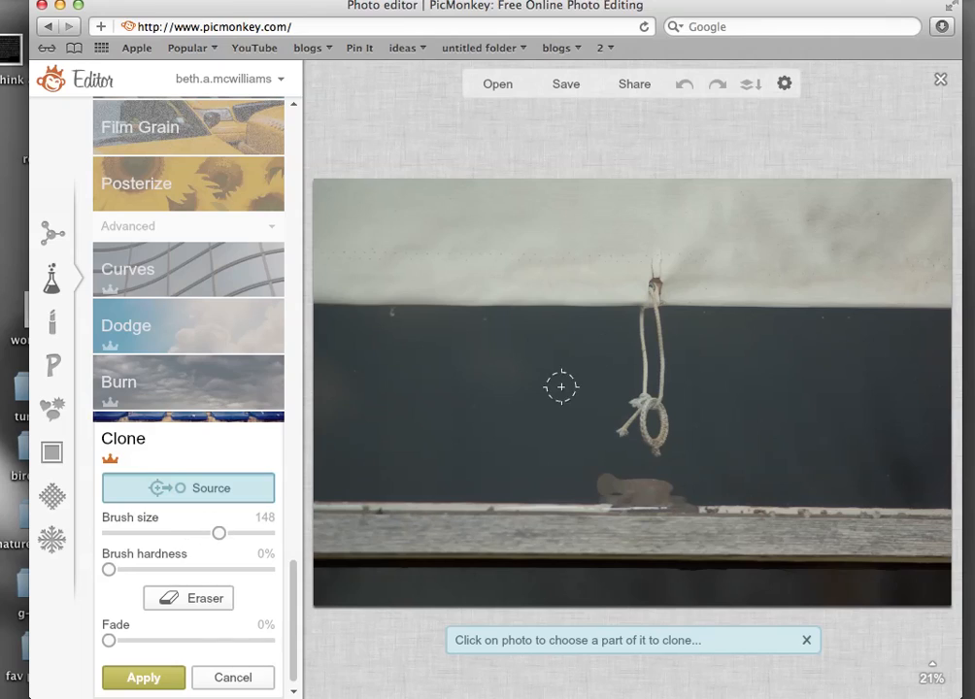
left_click(845, 202)
left_click_drag(828, 207, 814, 219)
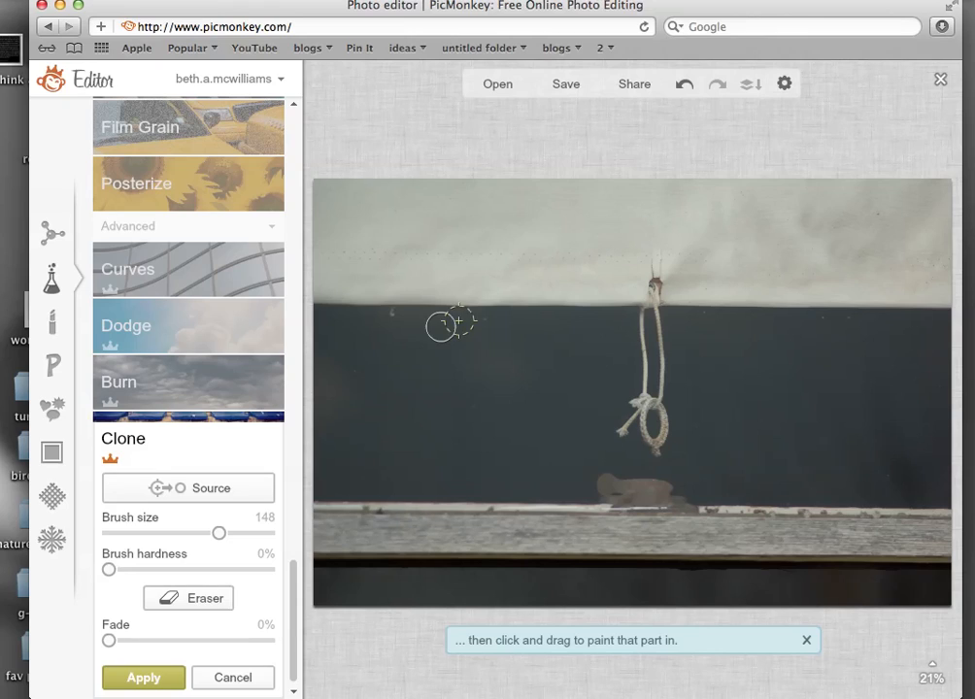
left_click(143, 678)
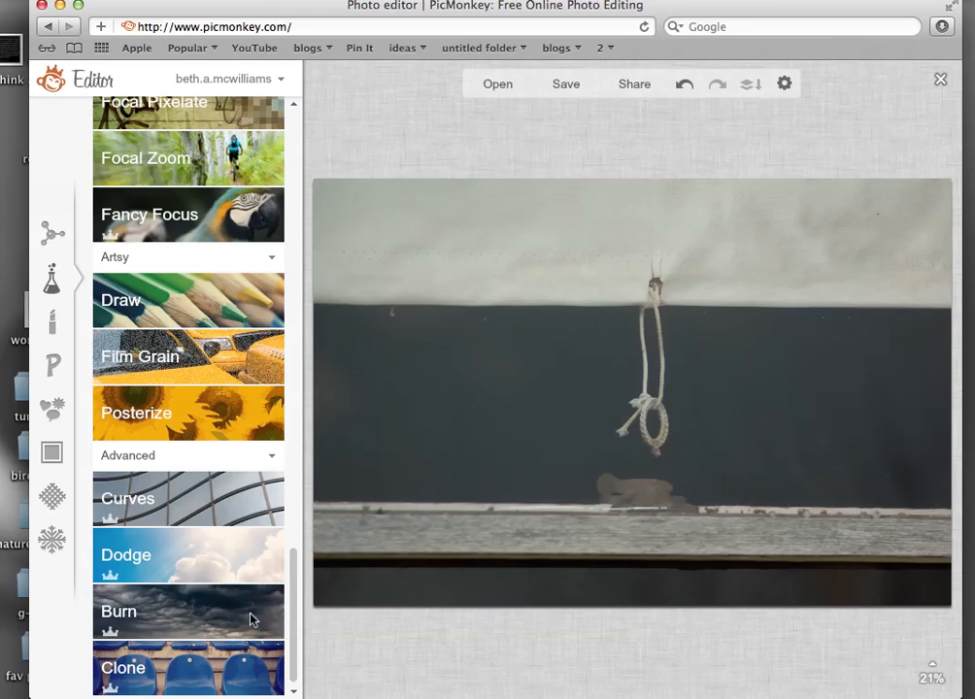
Step: Clone the smooth left part of the canvas over the uneven areas around and right of the rope with brush size 400, and apply it
left_click(187, 673)
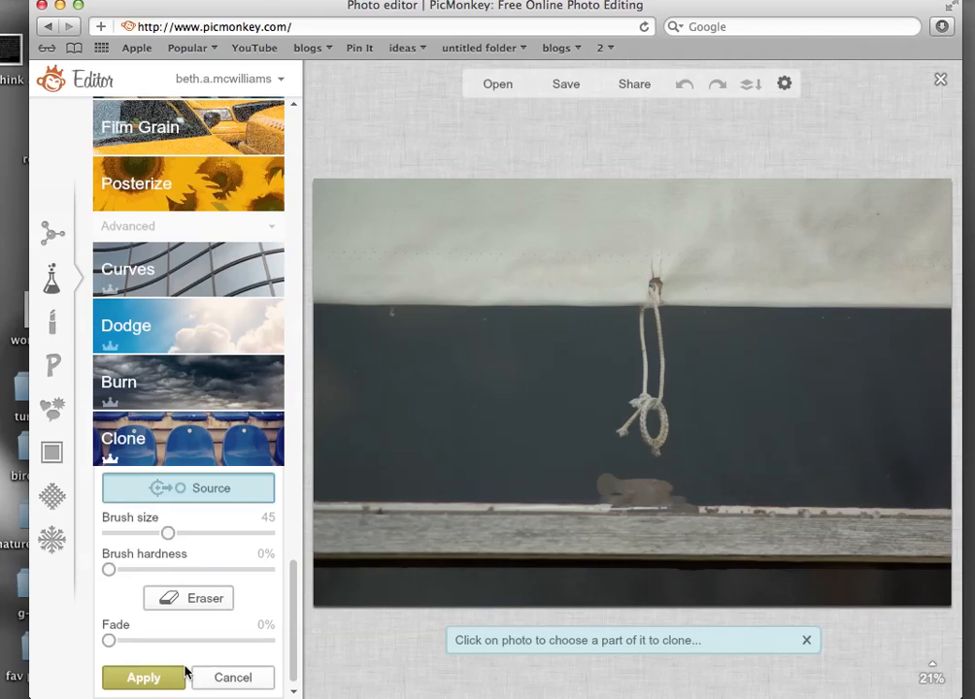
left_click_drag(165, 533, 266, 533)
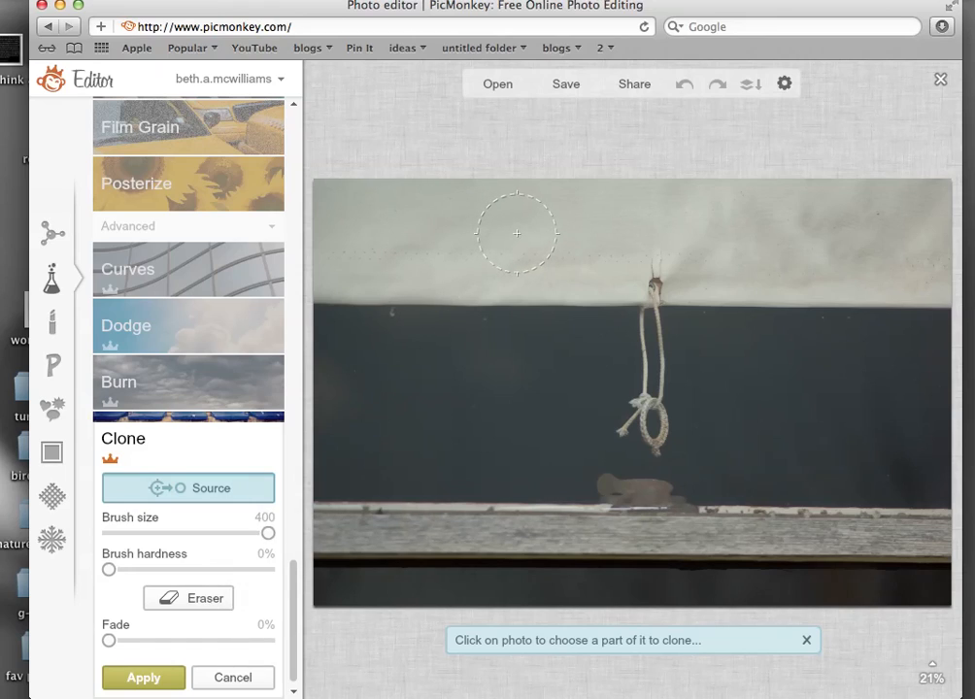
left_click(451, 233)
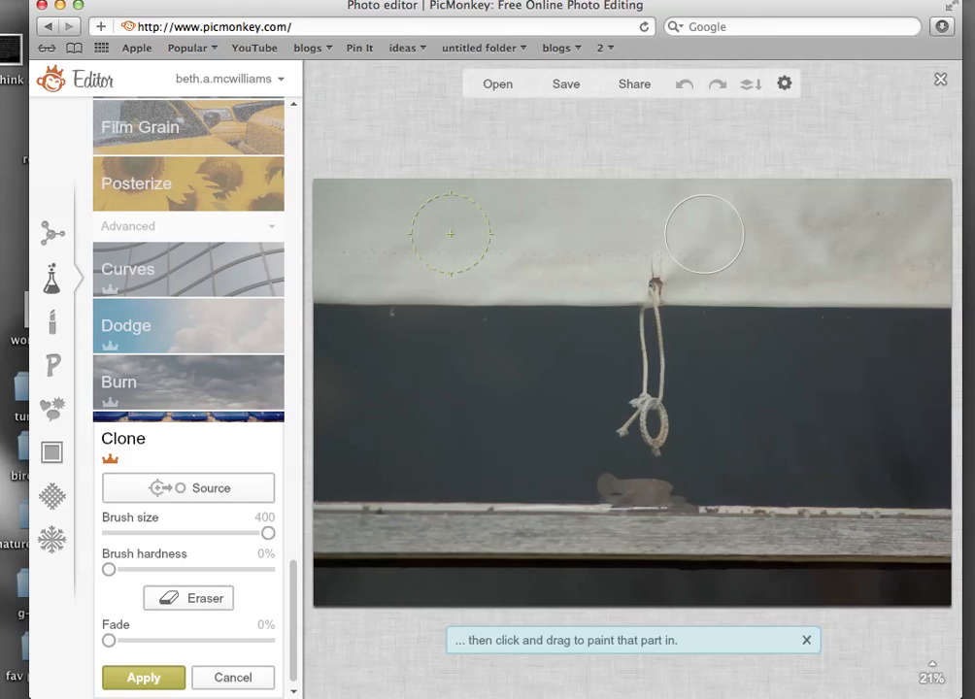
mouse_move(705, 233)
left_mouse_down()
mouse_move(872, 235)
mouse_move(851, 245)
mouse_move(714, 249)
mouse_move(819, 245)
mouse_move(747, 254)
mouse_move(787, 256)
mouse_move(743, 252)
mouse_move(722, 237)
mouse_move(634, 233)
mouse_move(594, 245)
left_mouse_up()
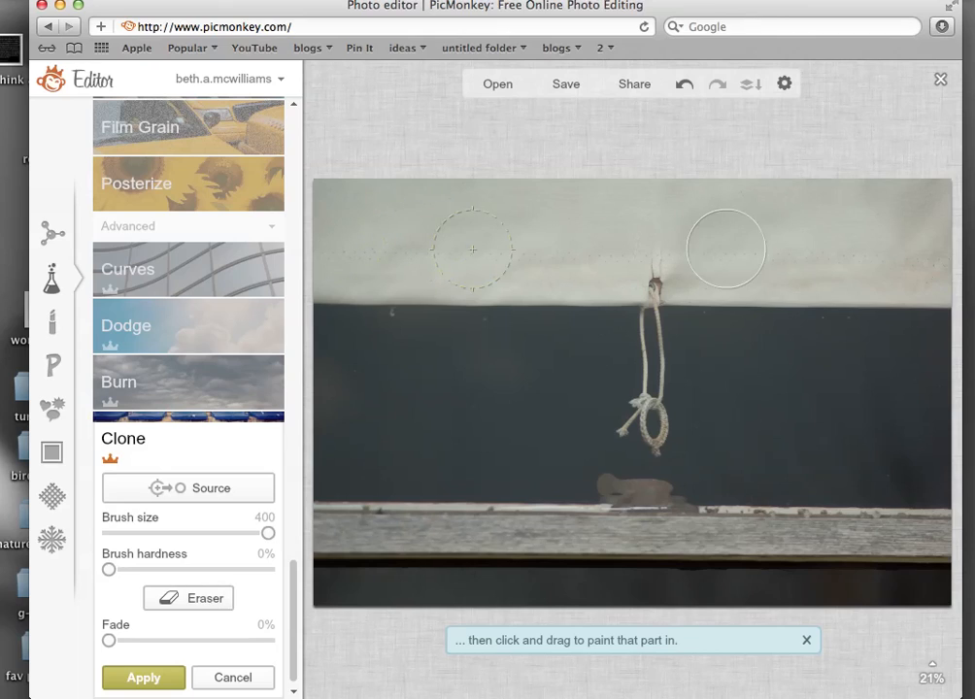
left_click(144, 680)
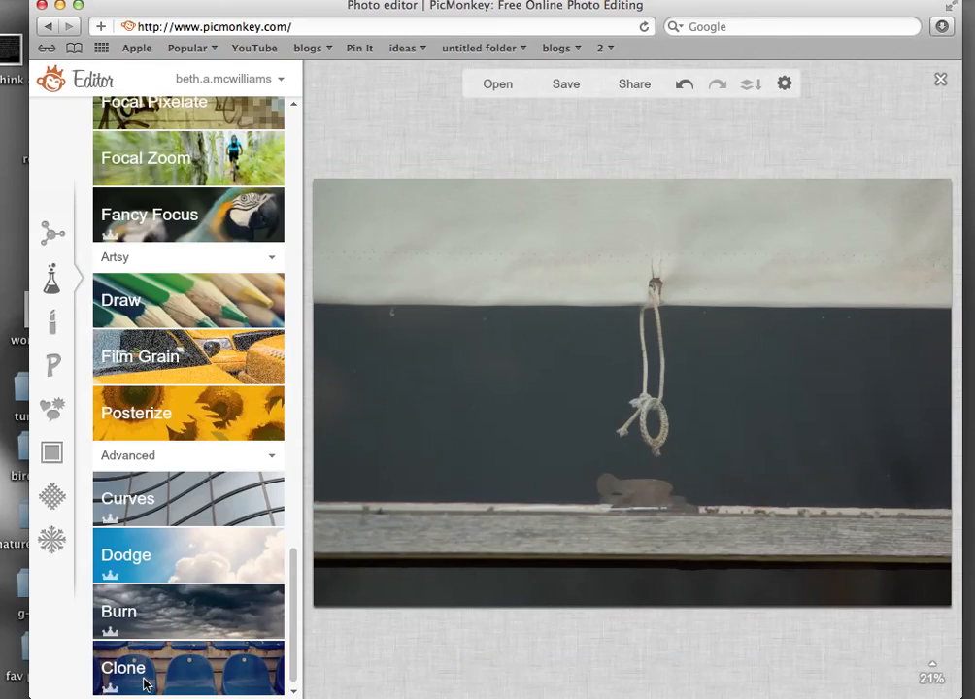